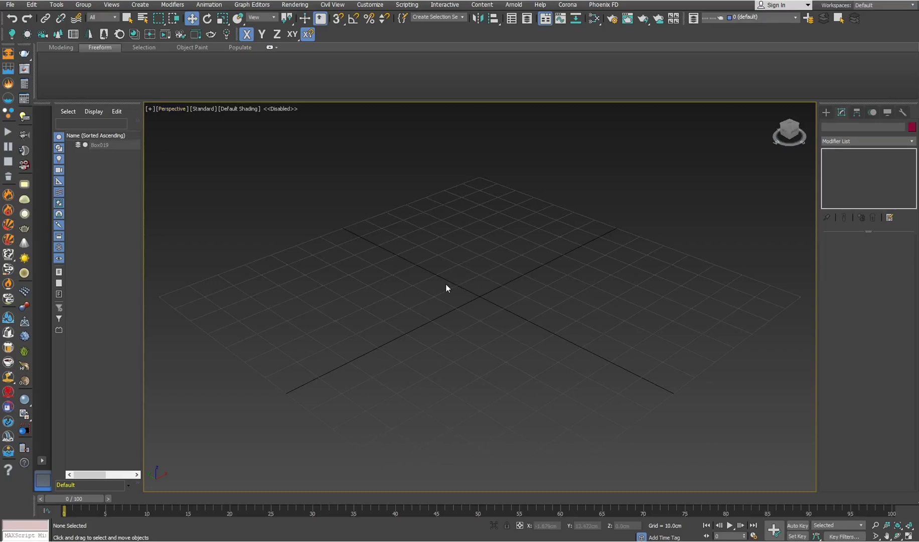
Orbit the Perspective view so the empty grid is seen more head-on
alt+middle_drag(447, 286, 490, 288)
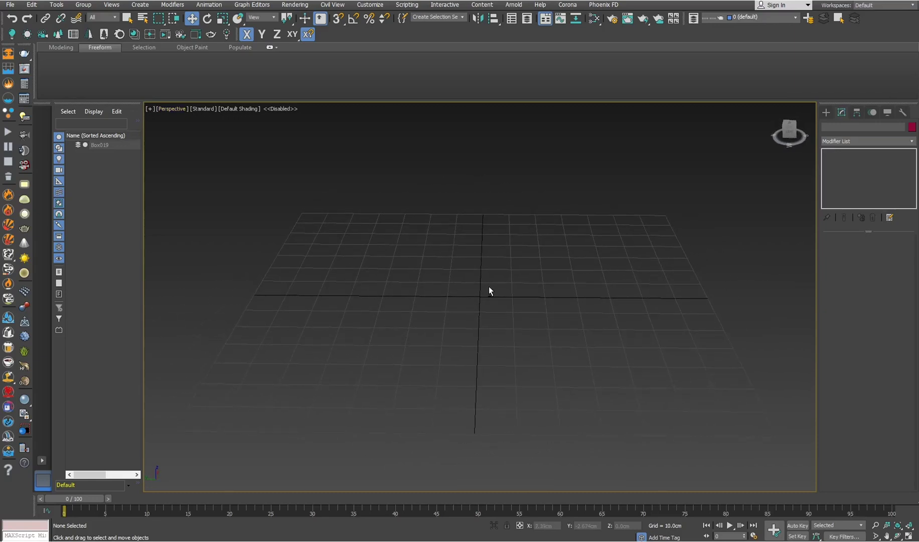
Create a plane and set its length and width to 150 cm
right_click(491, 258)
click(532, 244)
mouse_move(296, 193)
mouse_down()
mouse_move(317, 257)
mouse_move(789, 468)
mouse_move(798, 446)
mouse_up()
right_click(798, 445)
click(842, 112)
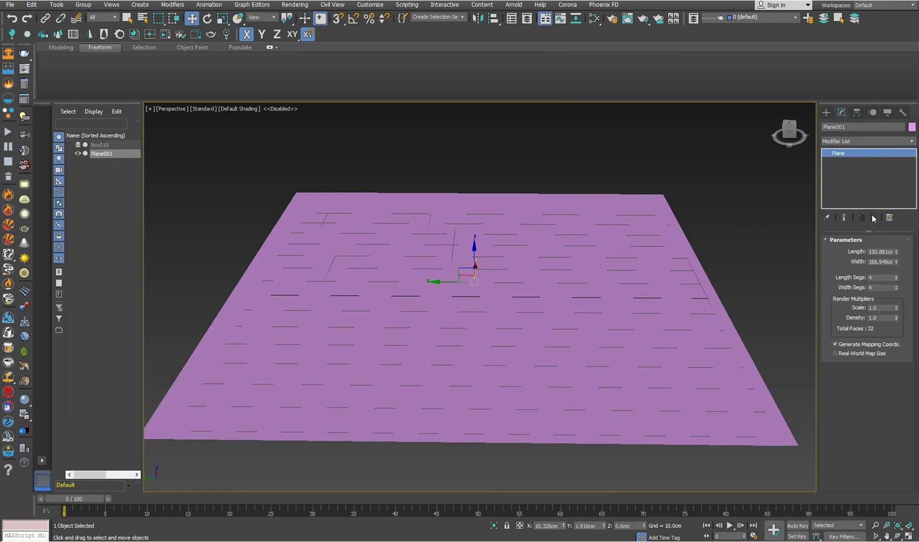
double_click(876, 252)
text(150)
key(Tab)
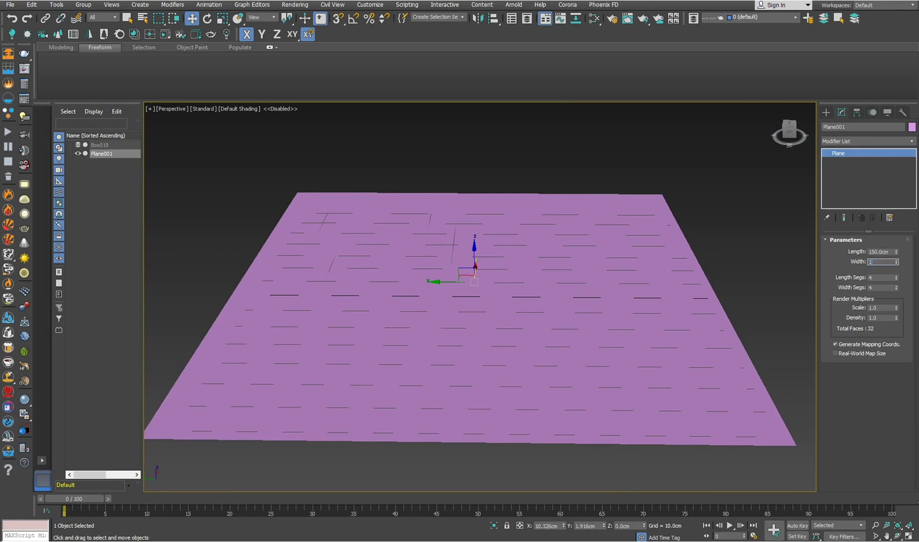
text(150)
key(Return)
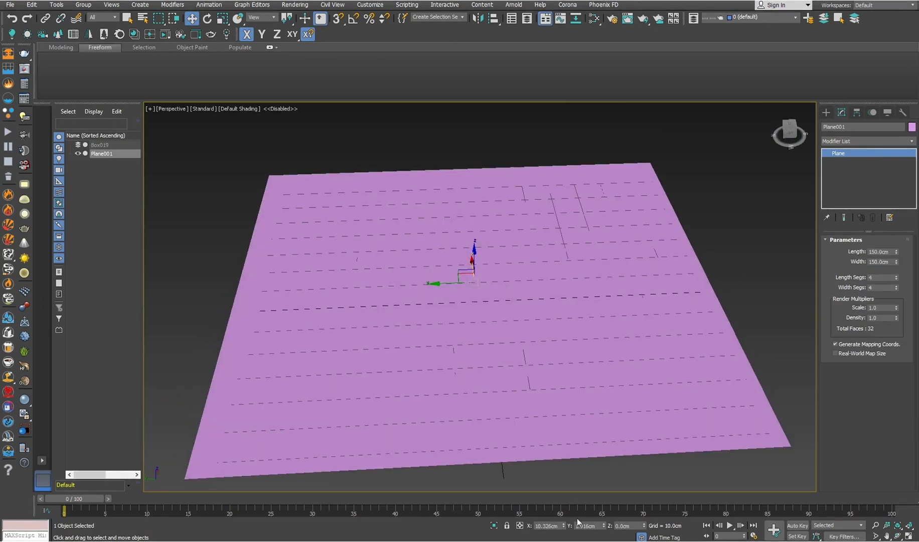
Zero the plane's X and Y position and open the Slate Material Editor
right_click(564, 526)
right_click(605, 525)
alt+middle_drag(589, 510, 499, 323)
key(m)
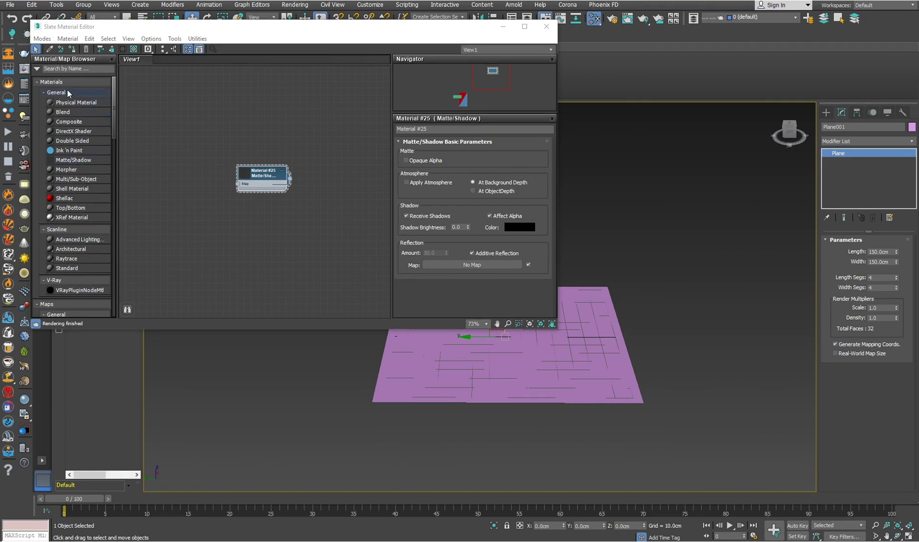
Assign Matte/Shadow Material #25 to Plane001, close the editor and recentre the view
drag(290, 178, 457, 364)
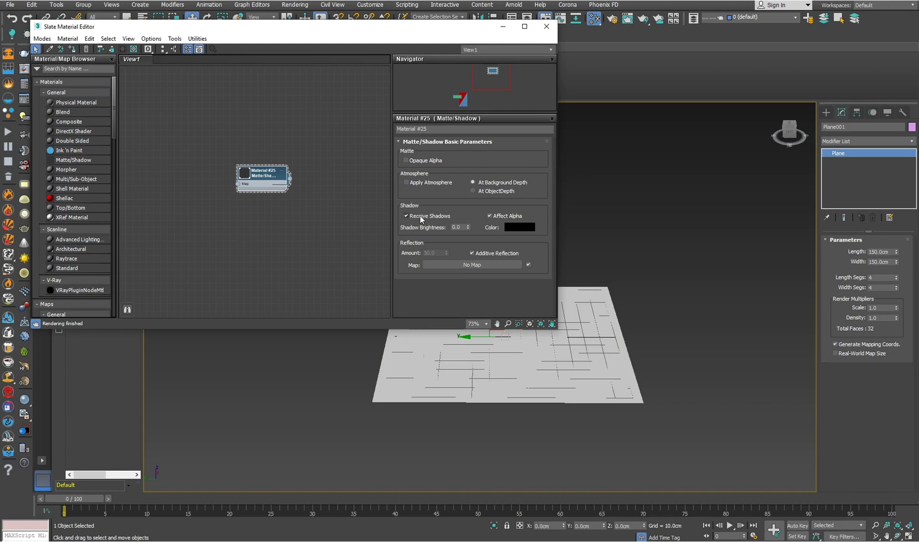
click(547, 26)
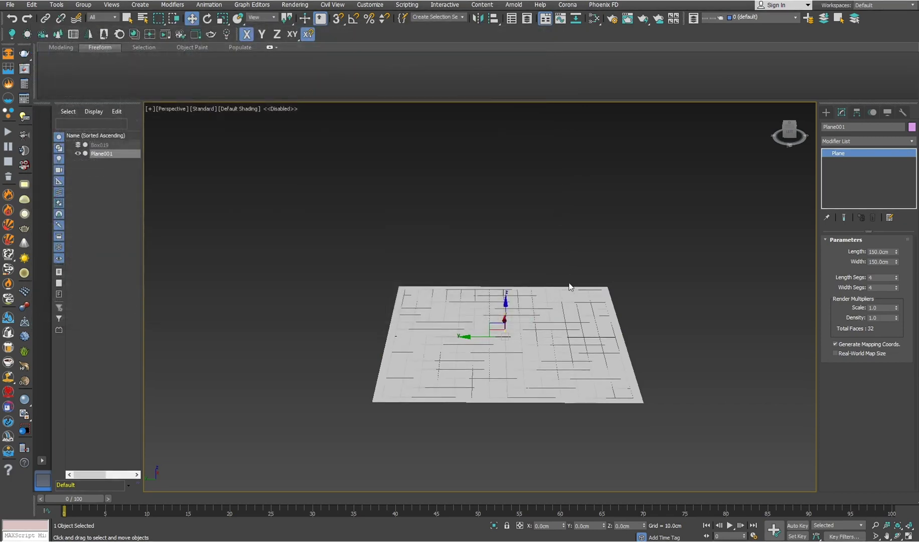
middle_drag(569, 285, 540, 140)
In the Front view, create a standard Target Spot aimed down at the plane
key(f)
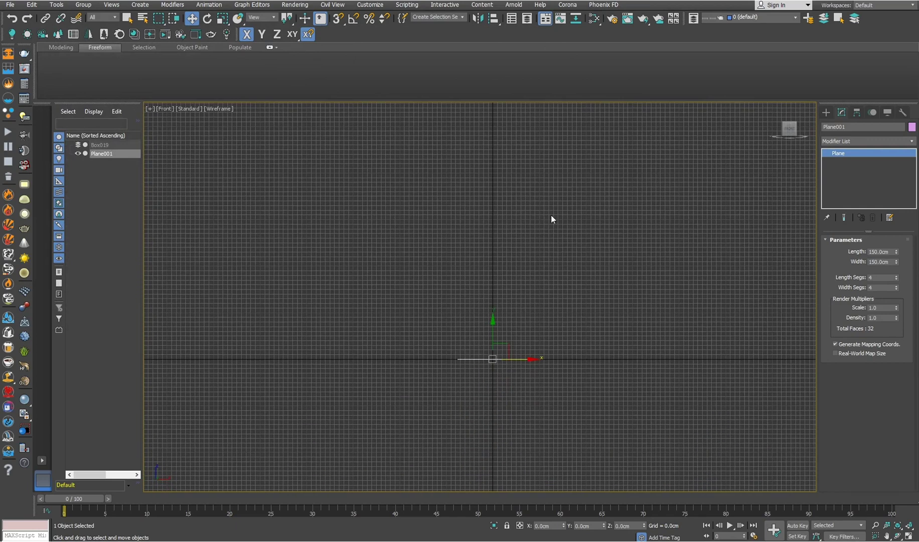
click(826, 112)
click(847, 127)
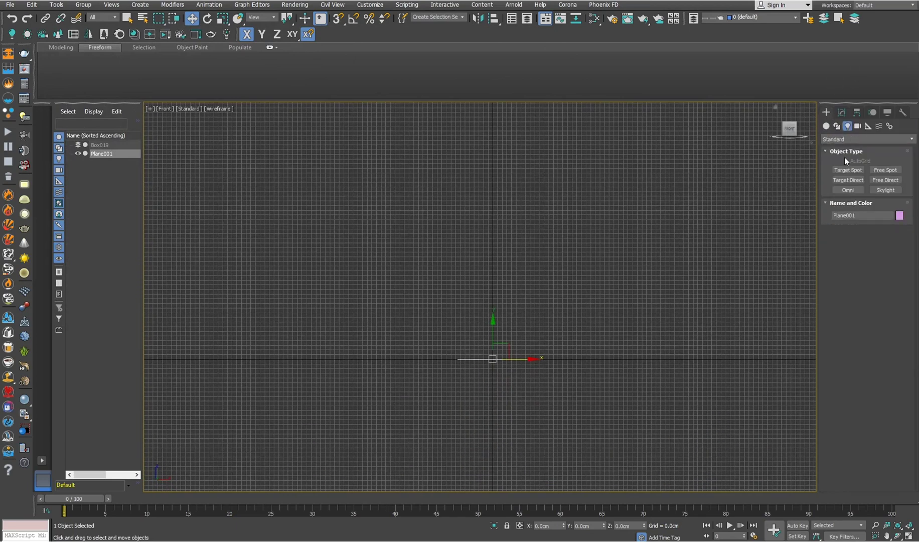
click(845, 140)
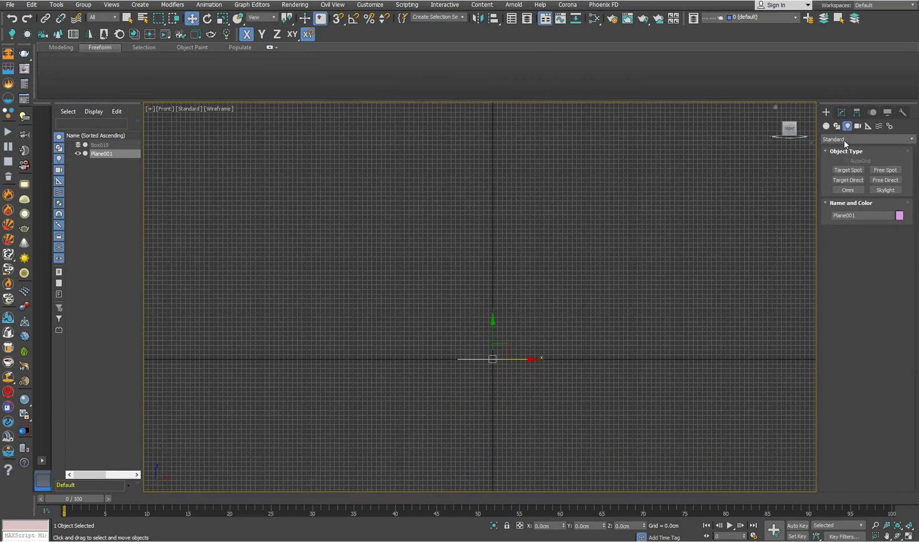
click(848, 169)
middle_drag(495, 225, 500, 201)
drag(499, 201, 509, 333)
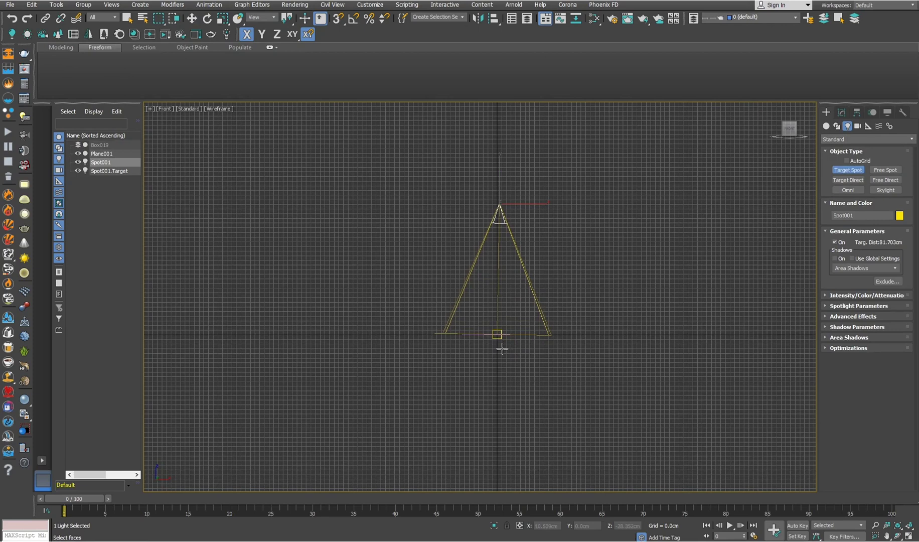
right_click(498, 345)
Set the X position of Spot001 and its target to 0
scroll(499, 351, up, 4)
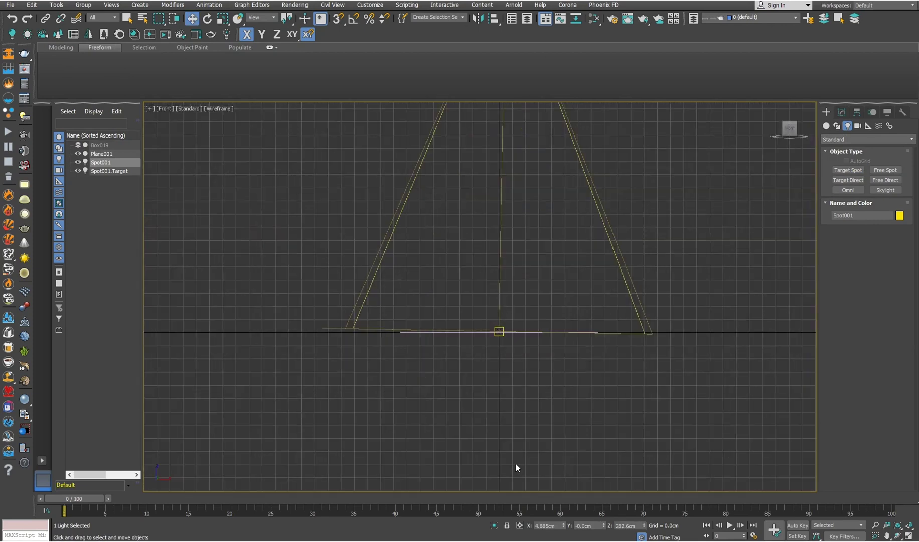
right_click(564, 525)
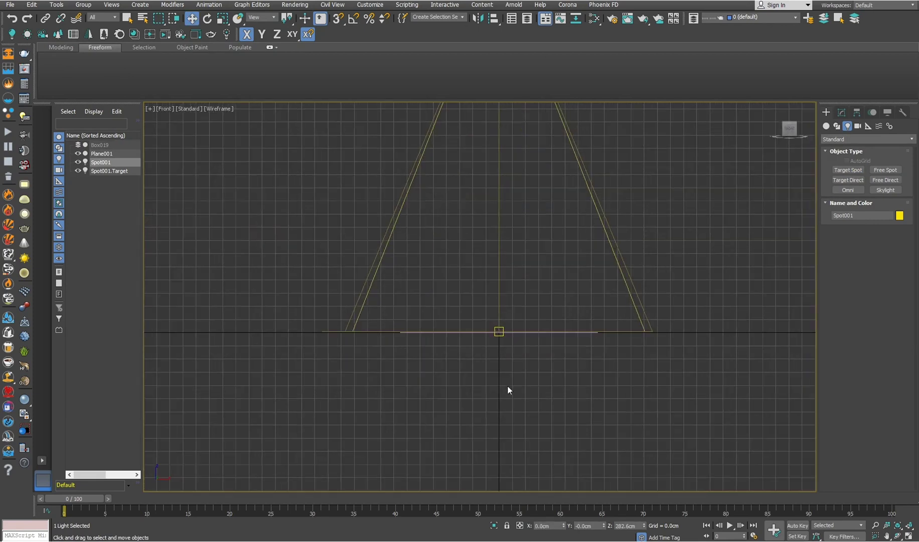
click(489, 339)
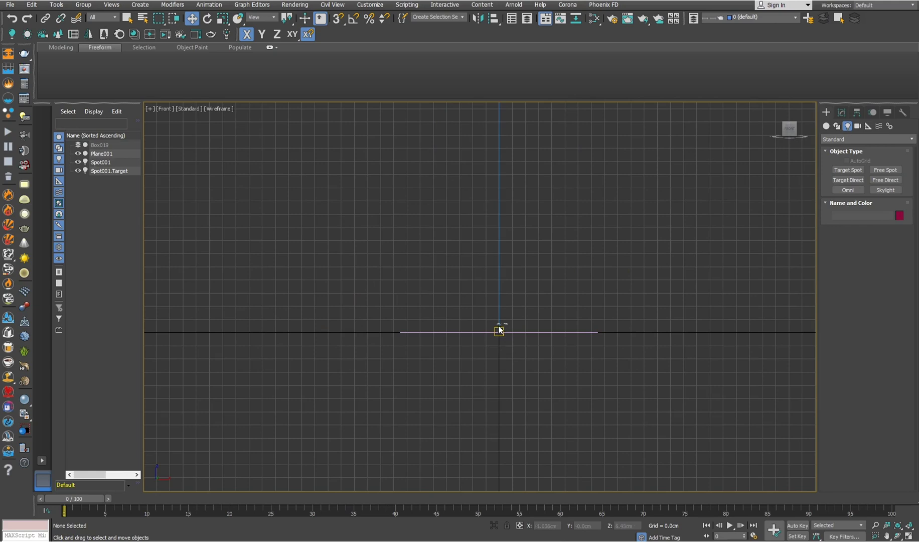
click(499, 330)
right_click(563, 526)
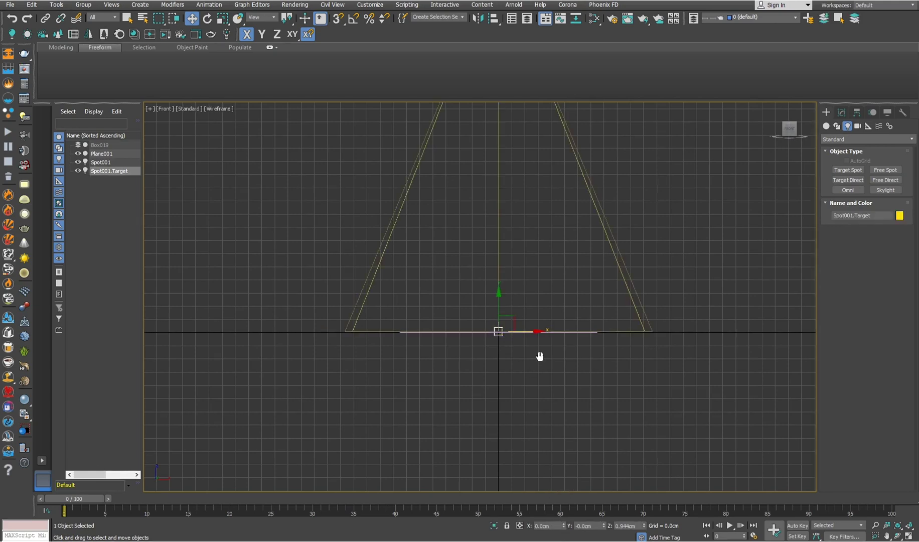
scroll(540, 356, down, 4)
click(842, 112)
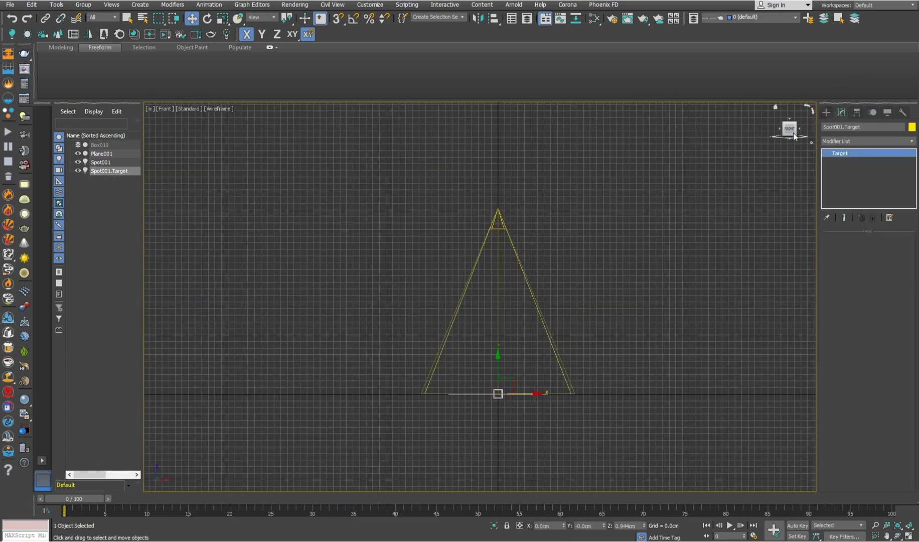
Select Spot001 and turn its shadows on
click(474, 233)
key(p)
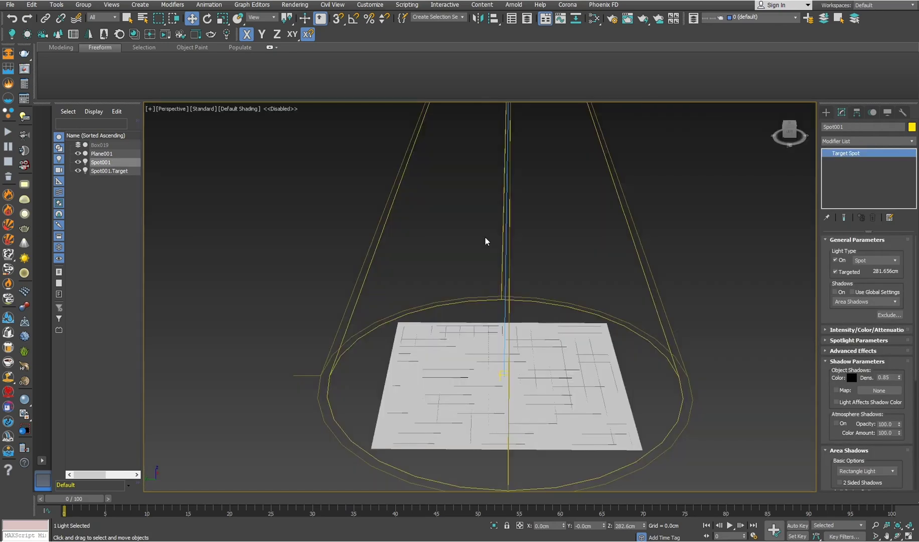
scroll(485, 241, down, 3)
alt+middle_drag(501, 222, 478, 271)
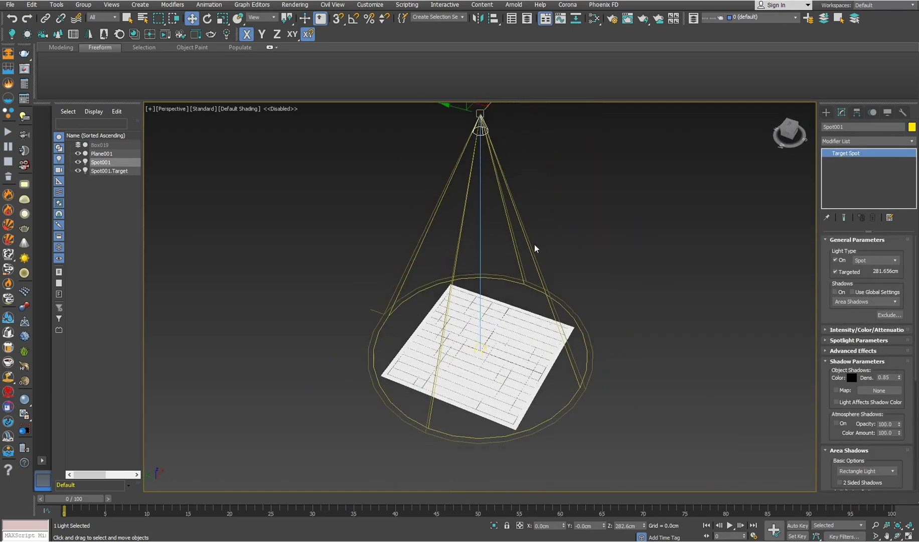
click(837, 291)
Set area Shadow Integrity 15, Shadow Quality 15 and Sample Spread 15
scroll(828, 323, down, 3)
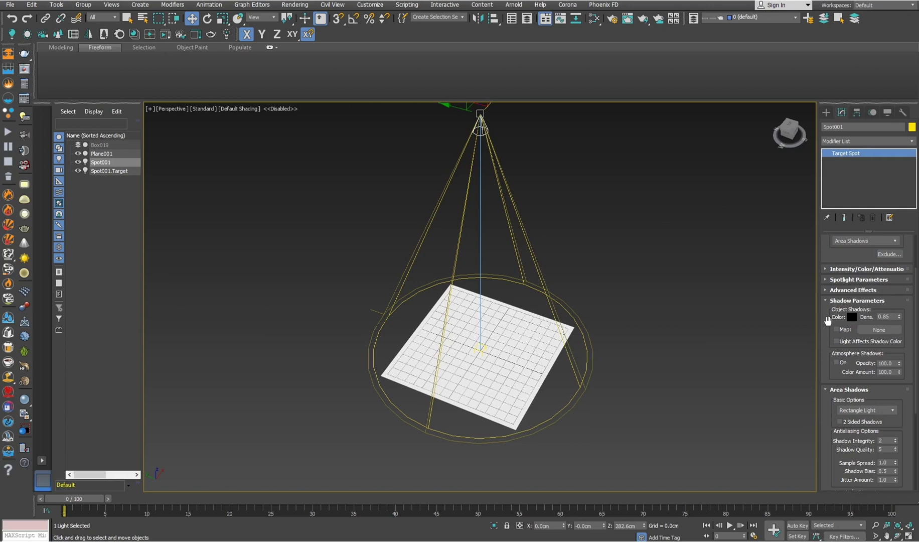
scroll(824, 363, down, 4)
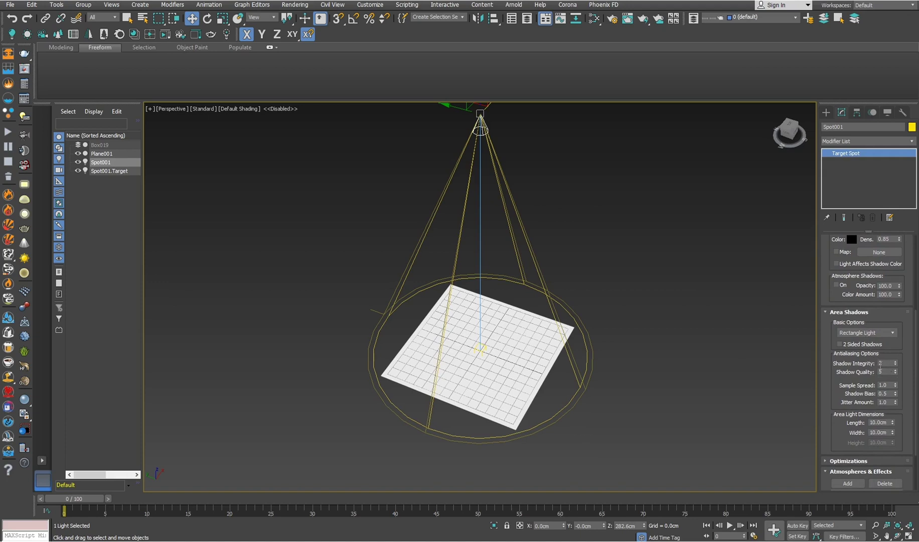
double_click(886, 362)
text(15)
key(Tab)
text(15)
key(Tab)
text(145)
key(BackSpace)
key(BackSpace)
text(5)
scroll(577, 357, down, 5)
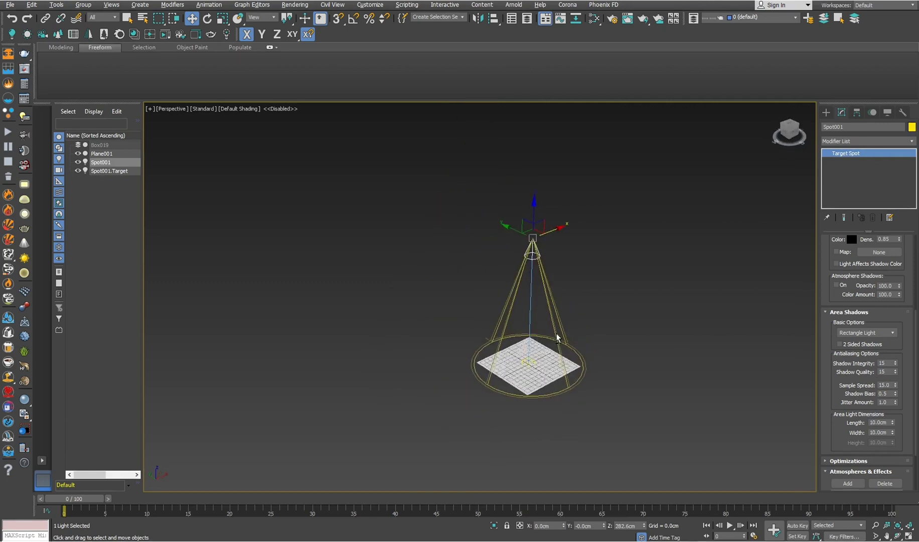
Unhide the chair's layer, select the chair Box019 and frame it in the viewport
click(747, 19)
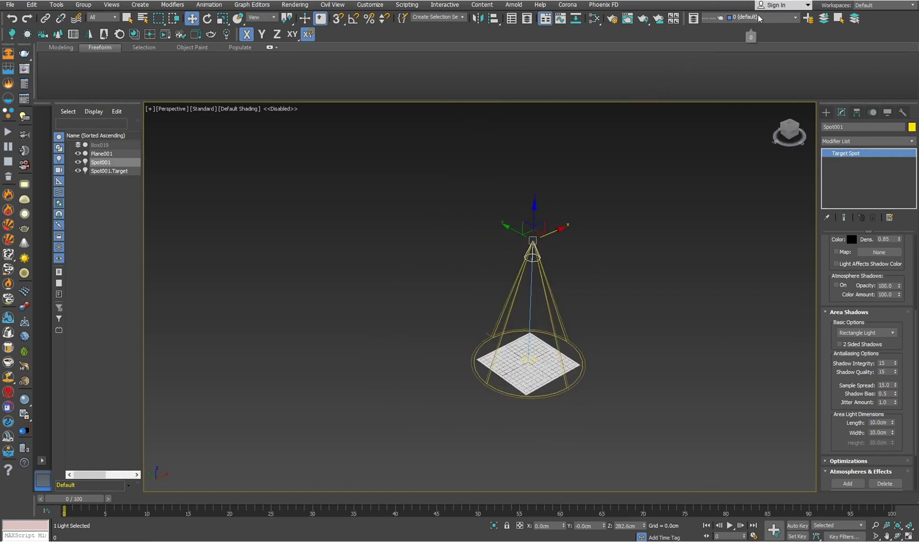
click(706, 36)
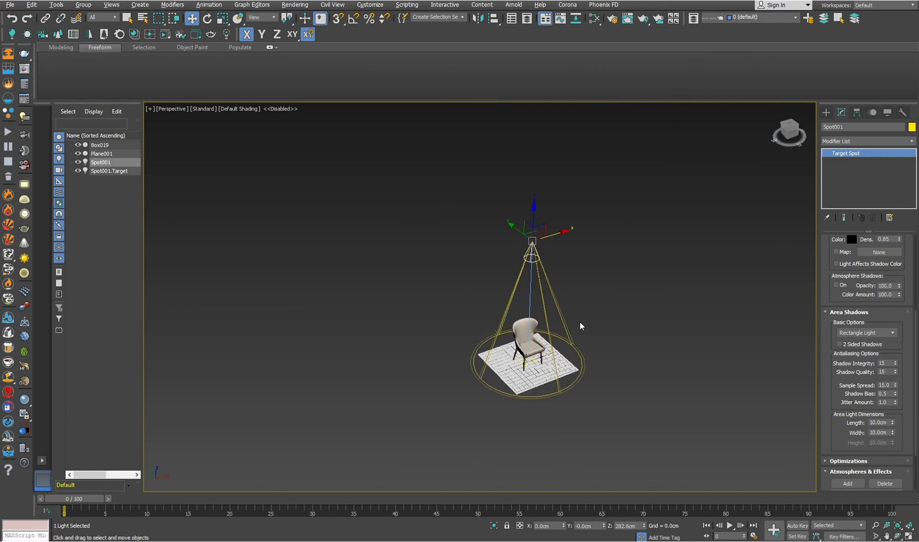
scroll(524, 323, up, 8)
click(544, 262)
click(542, 281)
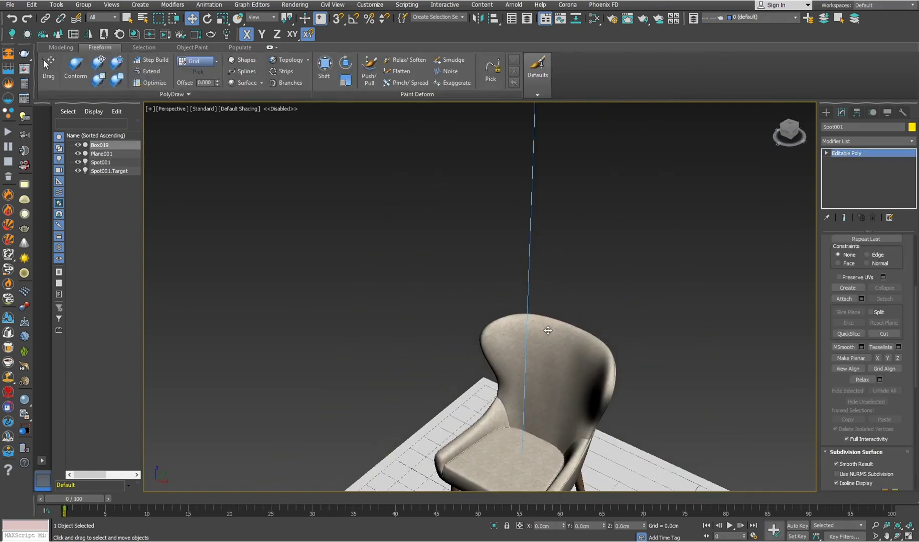
key(z)
alt+middle_drag(523, 219, 513, 253)
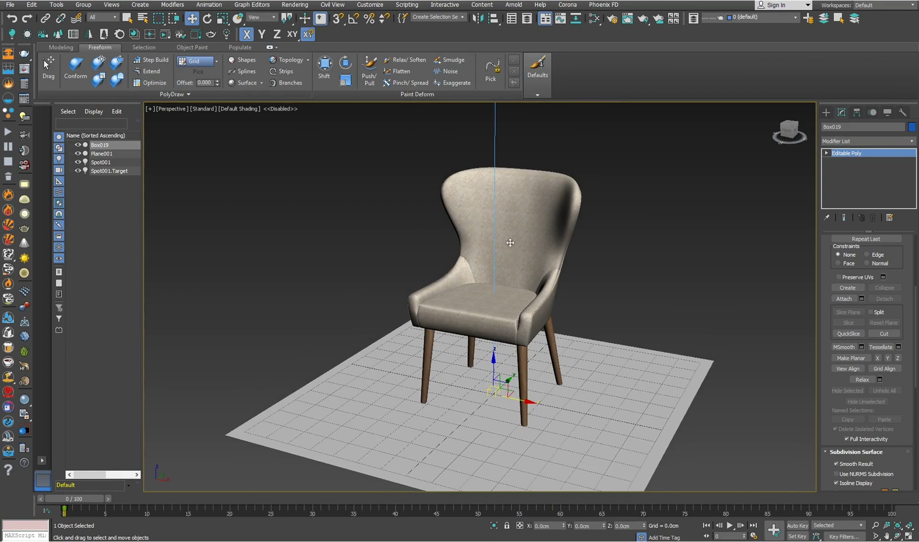
middle_drag(516, 236, 501, 311)
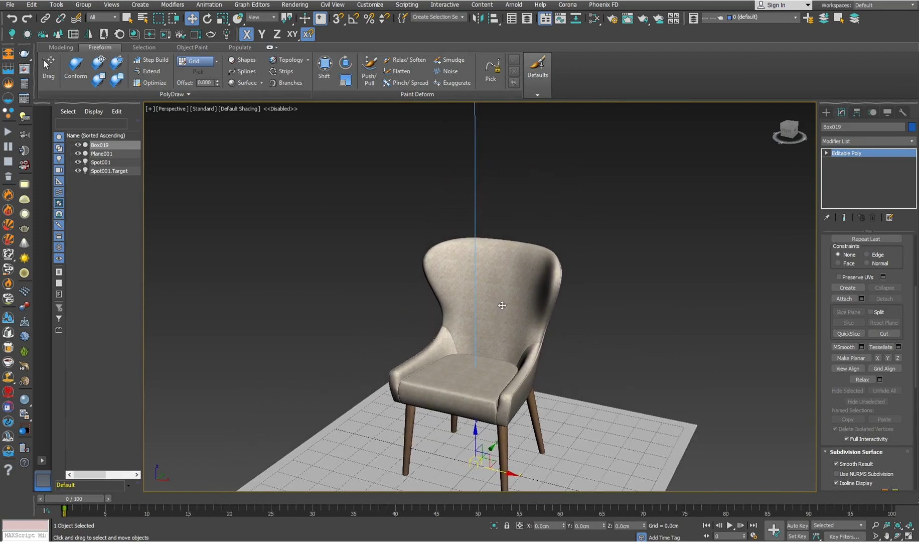
Open the Render To Texture dialog for the chair
key(0)
scroll(502, 306, down, 5)
key(q)
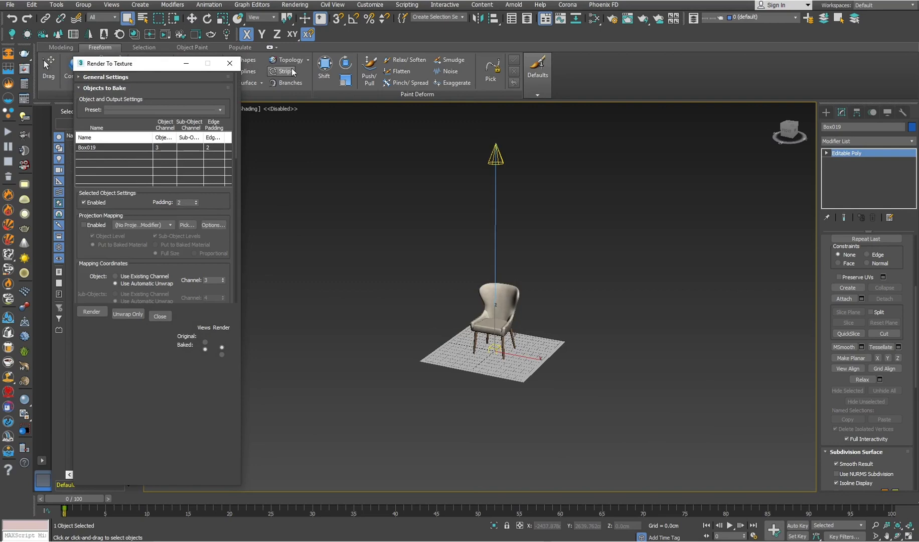
Select the floor plane Plane001 as the object to bake
mouse_move(127, 64)
mouse_down()
mouse_move(140, 63)
mouse_move(126, 56)
mouse_up()
click(296, 5)
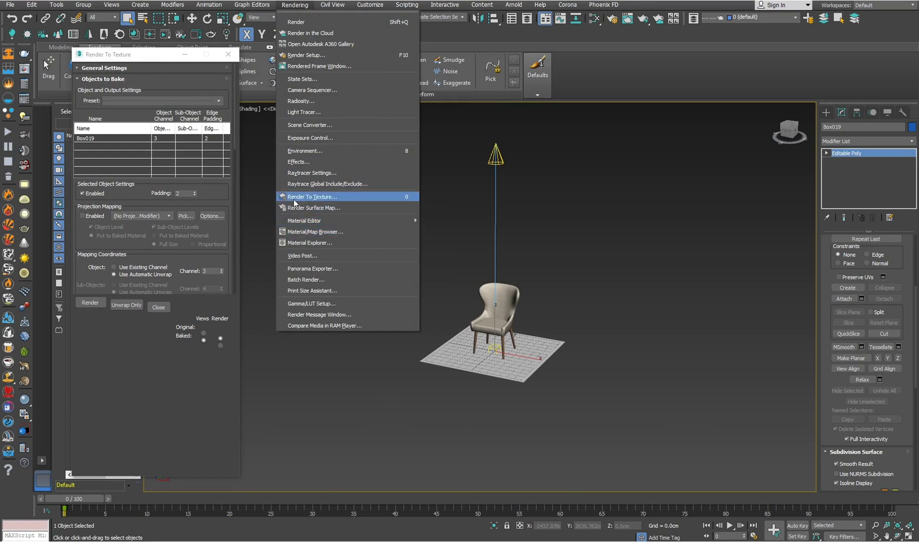
click(449, 334)
click(459, 355)
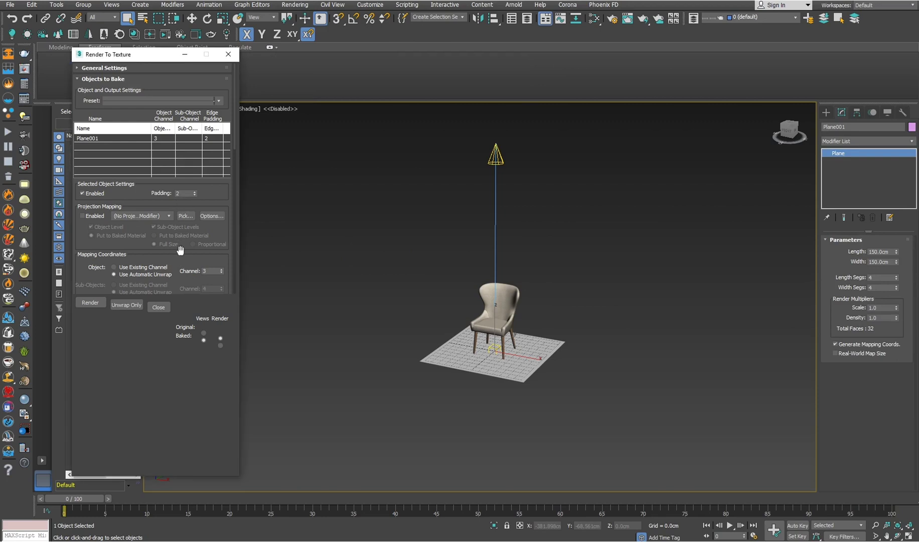
Add a DiffuseMap element to the Render To Texture output
drag(179, 269, 181, 132)
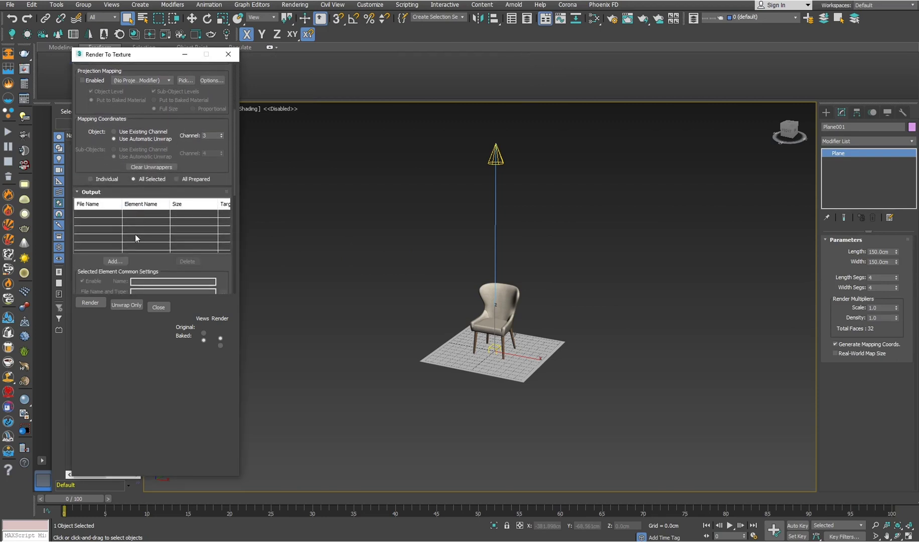
drag(137, 262, 122, 225)
click(122, 224)
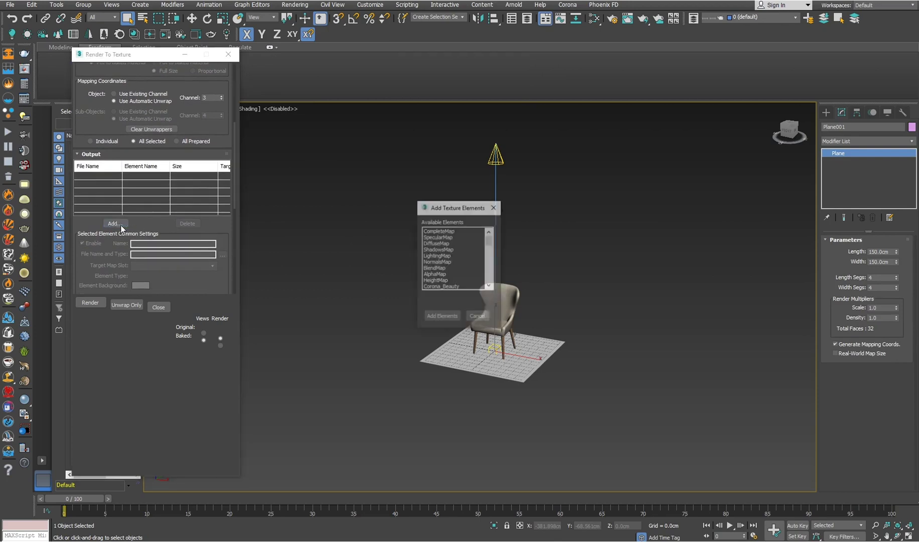
click(436, 243)
click(442, 316)
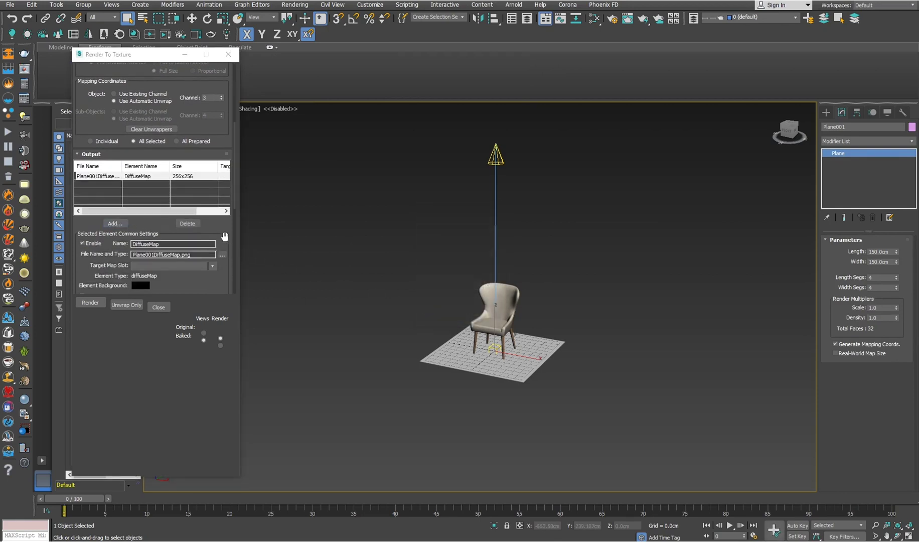
drag(222, 232, 220, 181)
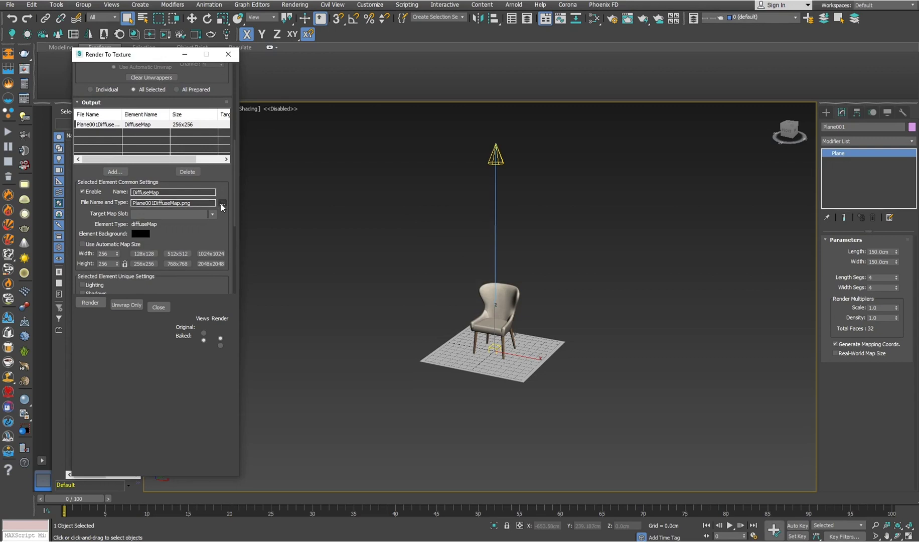
Set the DiffuseMap output file name to ImSoCool.png
click(222, 204)
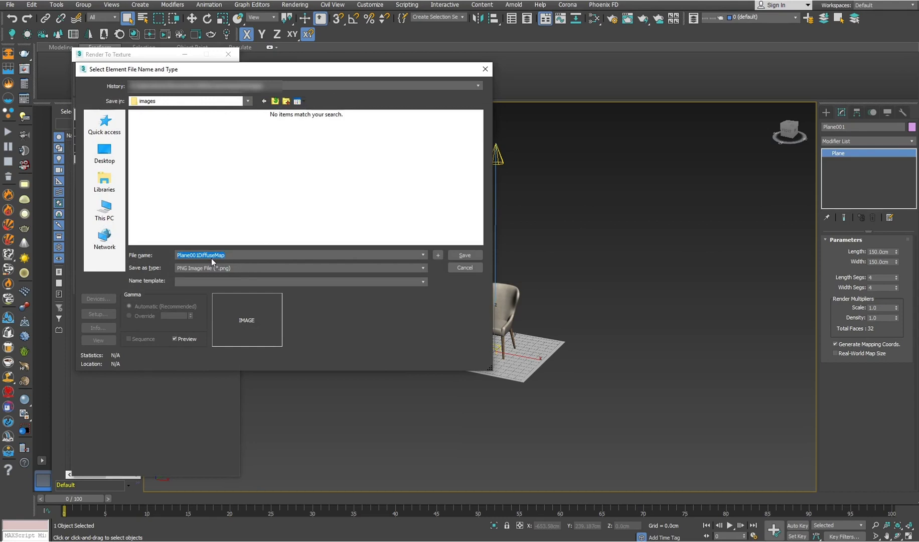
key(BackSpace)
click(462, 255)
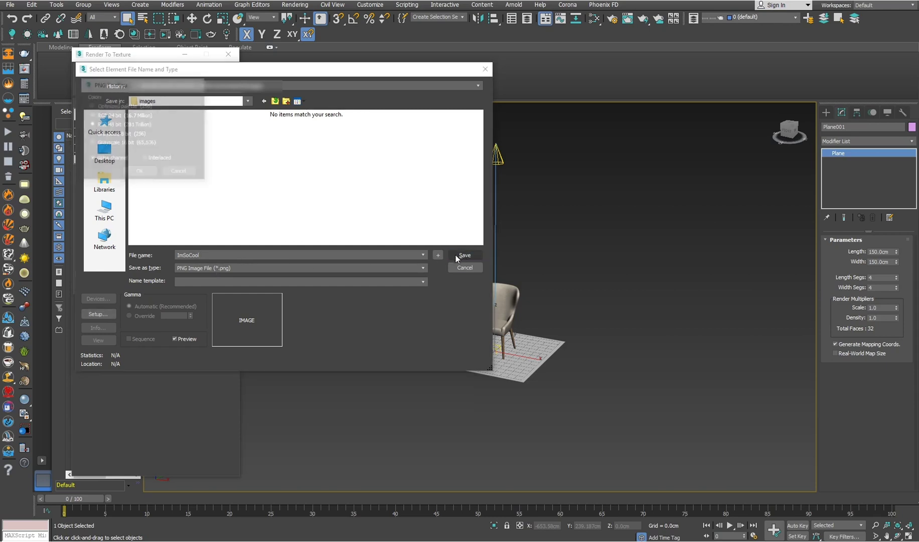
Accept the PNG settings and set the bake size to 1024x1024
click(137, 176)
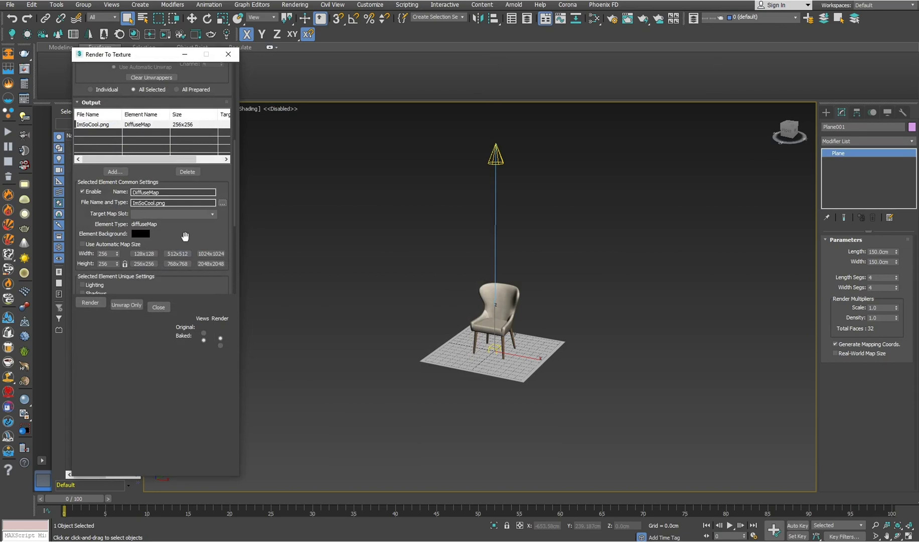
scroll(185, 236, down, 2)
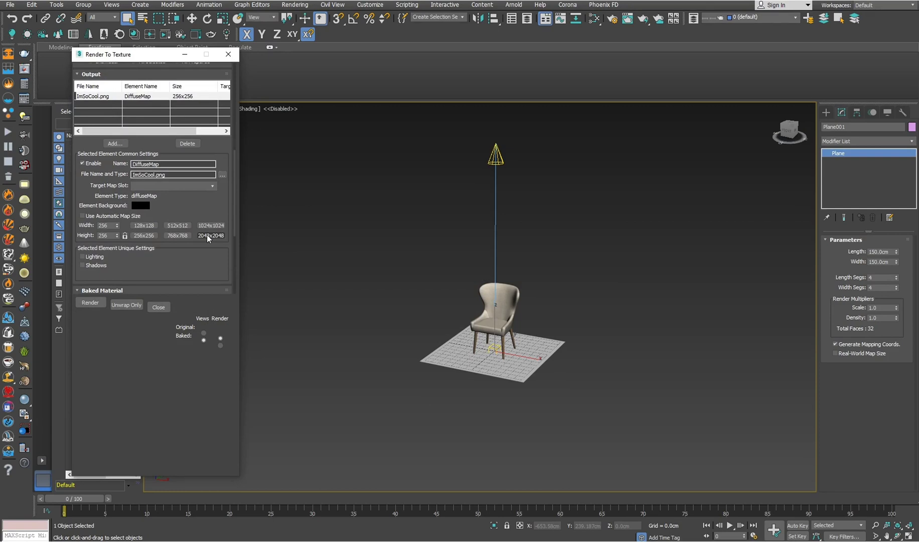
scroll(104, 228, down, 1)
click(113, 225)
click(209, 225)
Enable Lighting and Shadows for the DiffuseMap element
drag(204, 259, 203, 212)
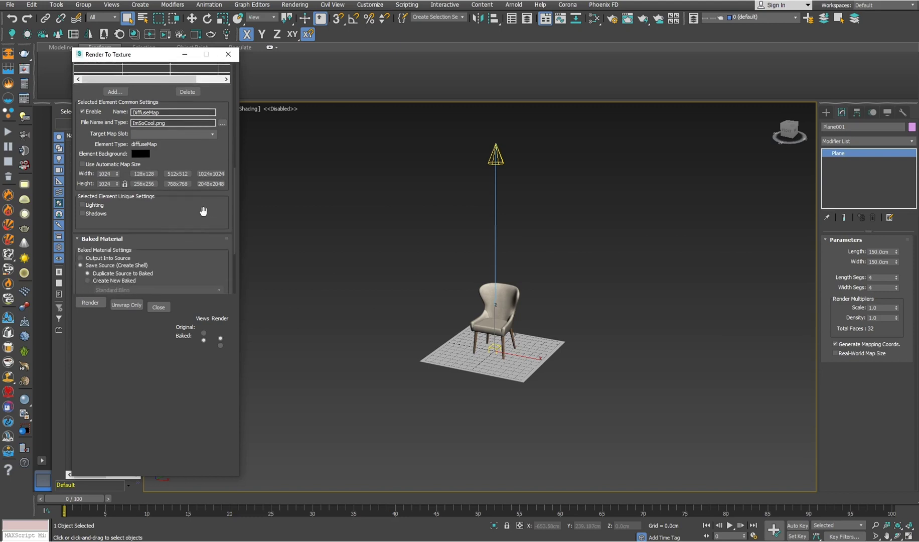
click(87, 213)
drag(156, 218, 156, 166)
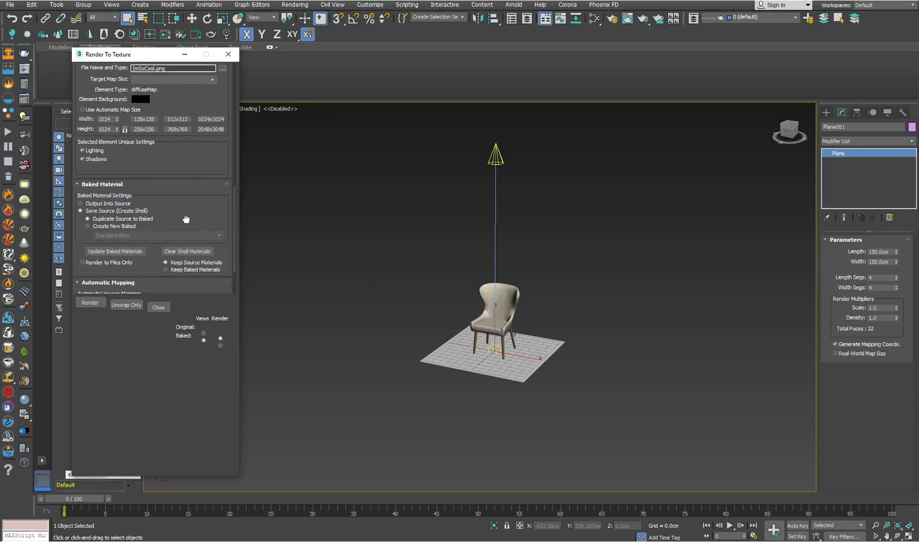
drag(186, 218, 183, 160)
drag(151, 248, 151, 244)
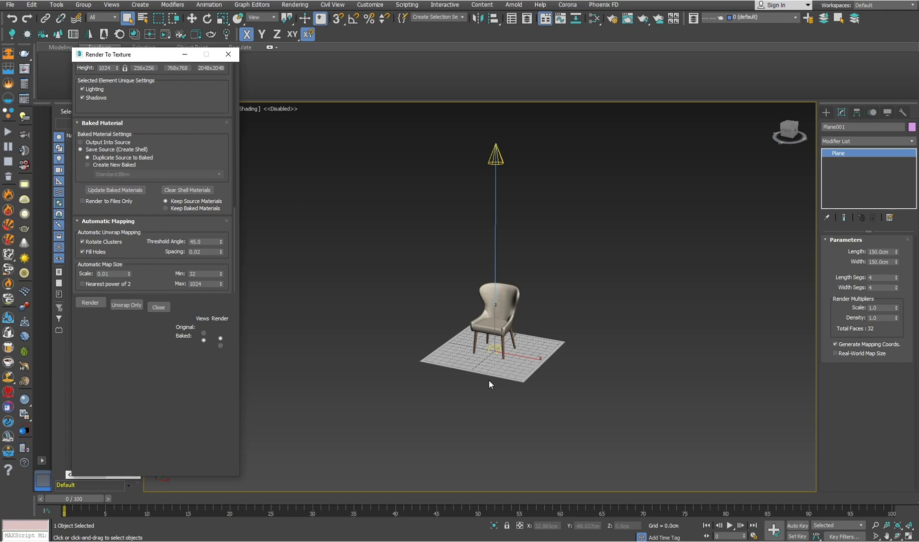
key(8)
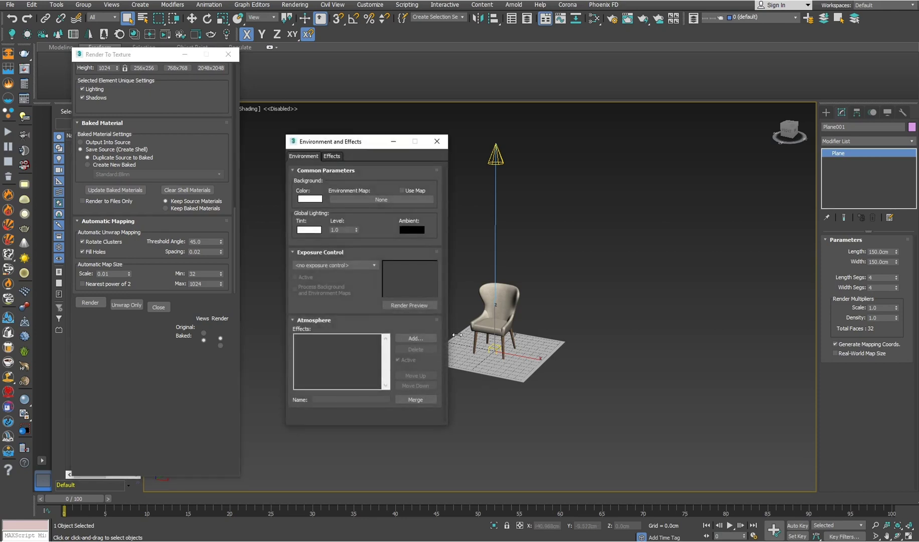
click(304, 198)
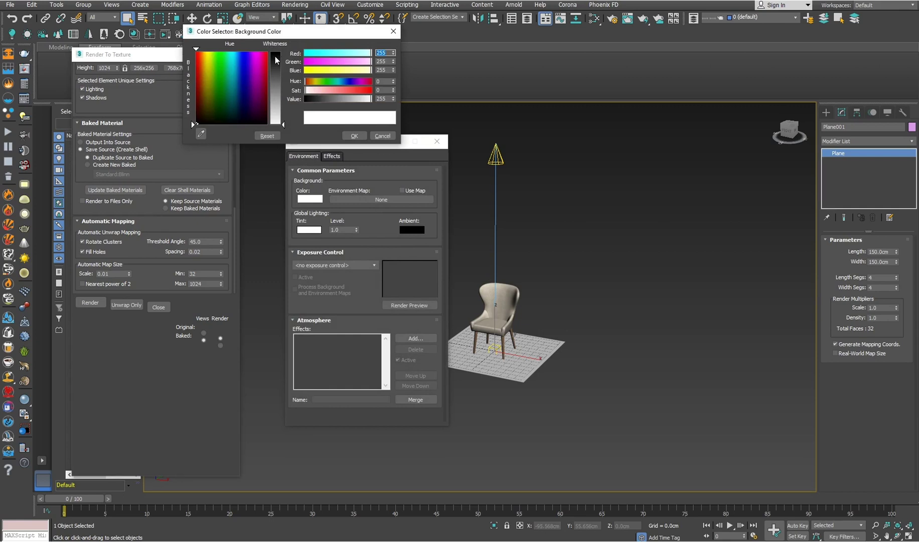
click(354, 136)
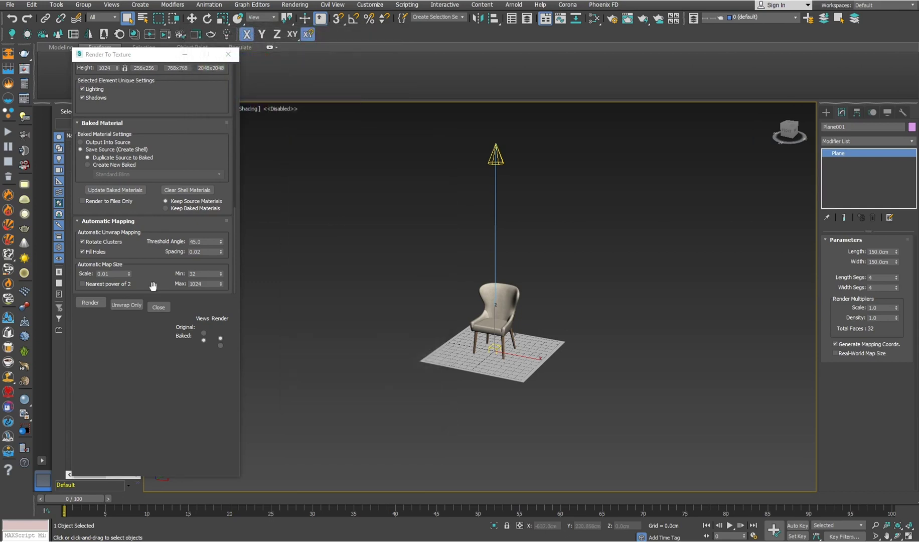
Render the Plane001 DiffuseMap bake, continuing past the Missing Map Targets warning
click(88, 303)
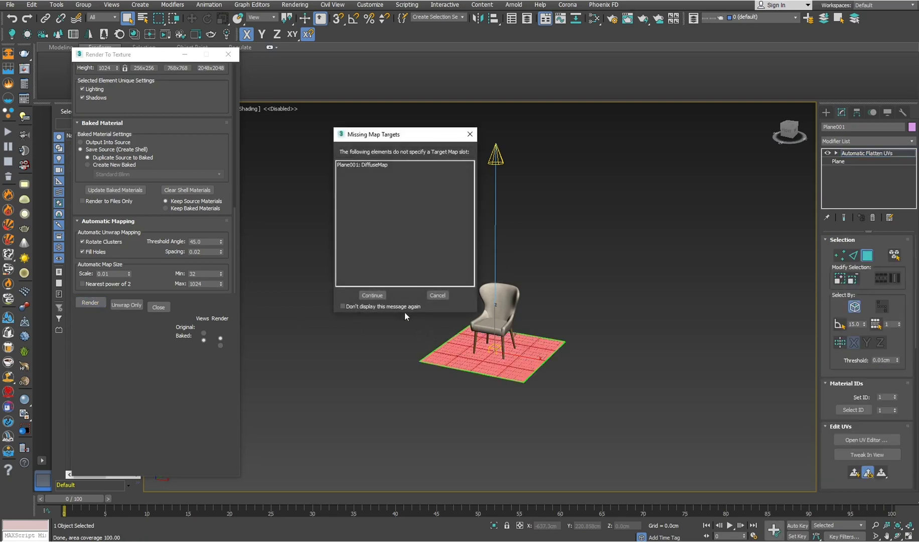
click(371, 295)
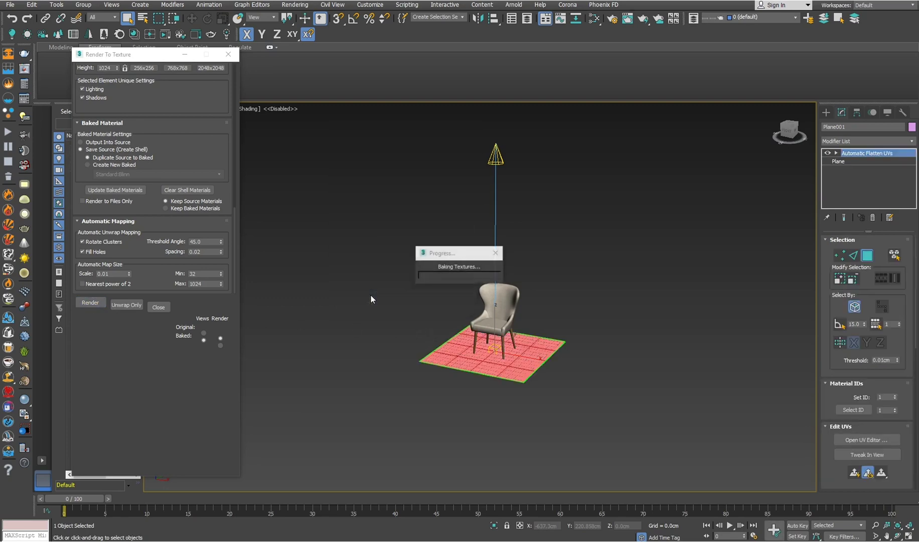